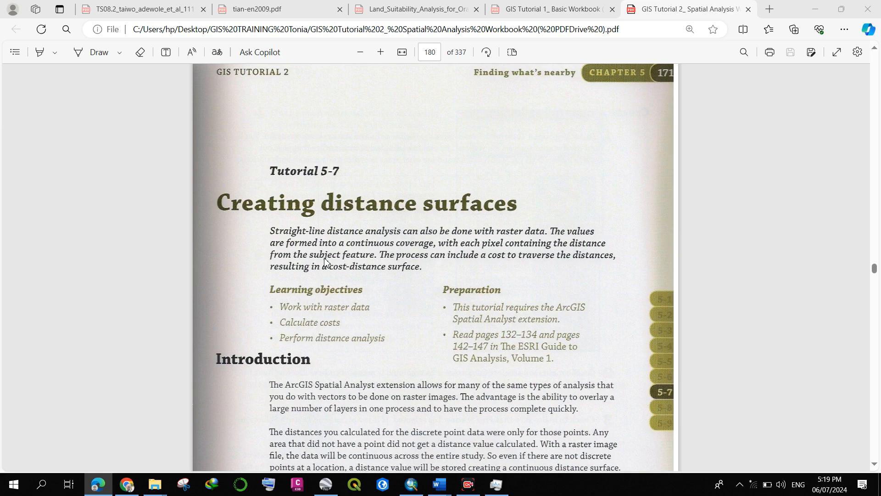
# Switch to ArcMap, search for the euclidean tools, and open the Euclidean Distance tool.
pyautogui.scroll(-6, 321, 263)
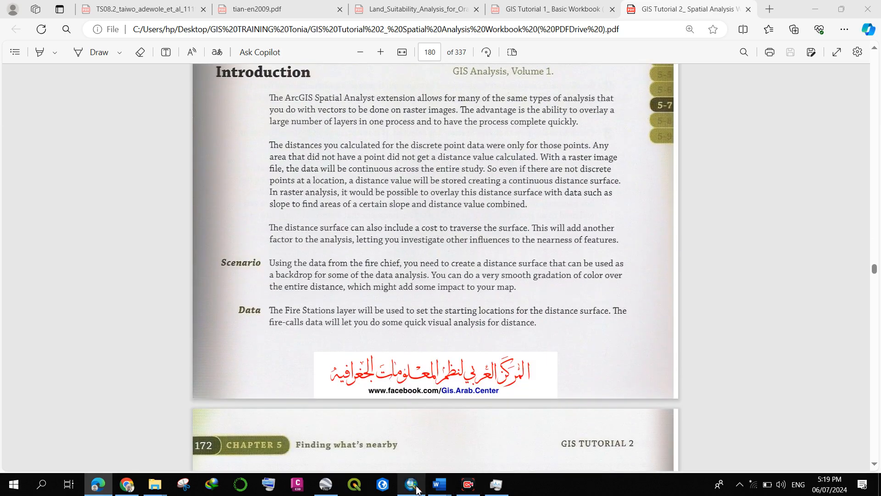
pyautogui.click(411, 484)
pyautogui.scroll(1, 117, 268)
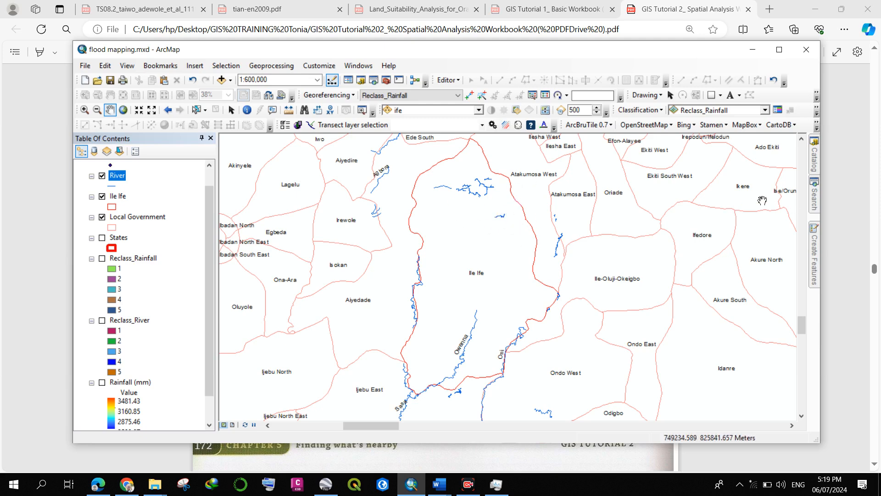
pyautogui.click(815, 195)
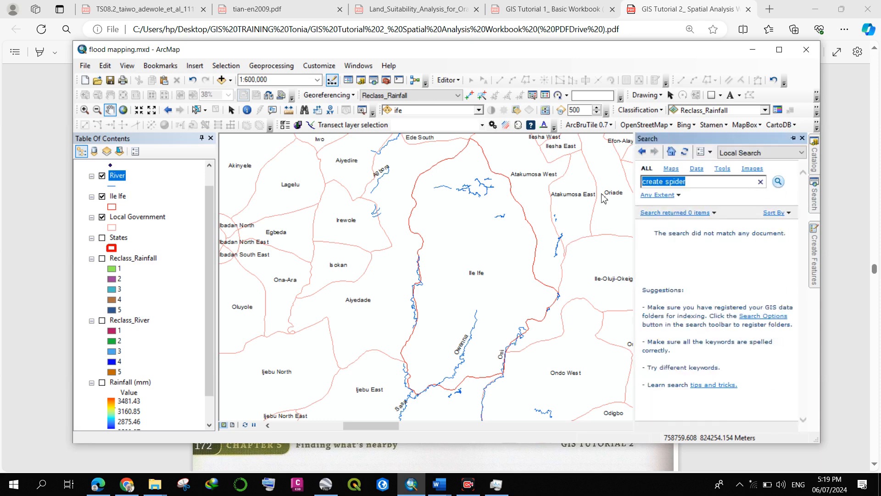
pyautogui.press('BackSpace')
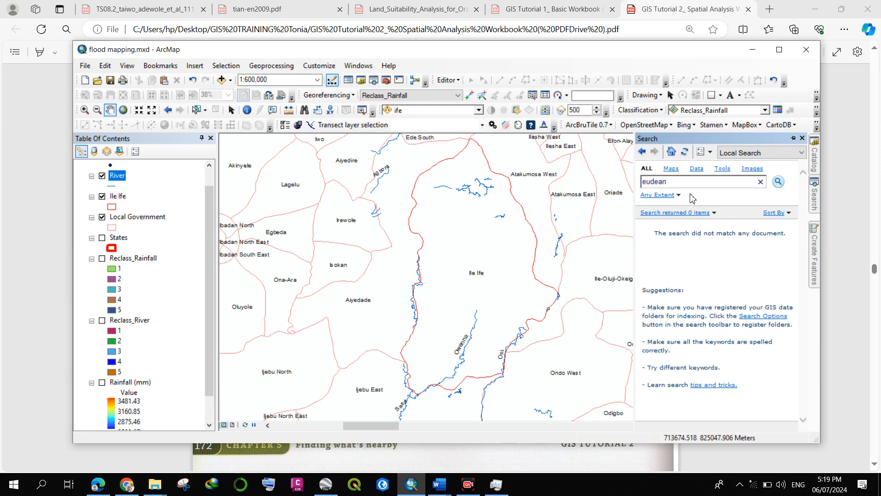
pyautogui.write('li')
pyautogui.press('Return')
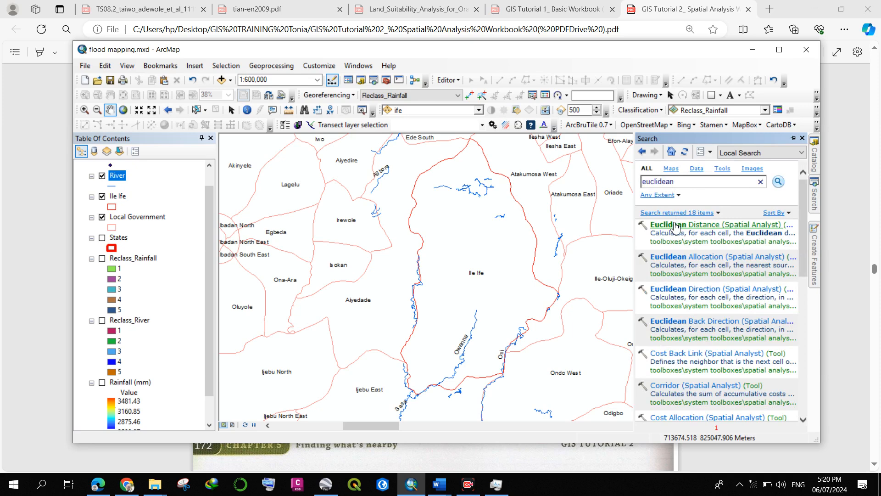
pyautogui.click(675, 226)
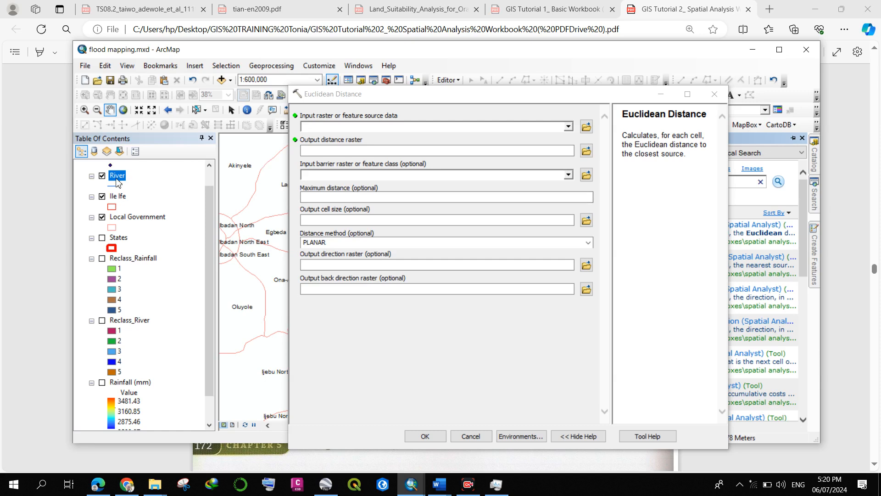
# Run Euclidean Distance with the River layer as source, keeping the default output raster, cell size and PLANAR method.
pyautogui.moveTo(117, 180); pyautogui.dragTo(425, 131)
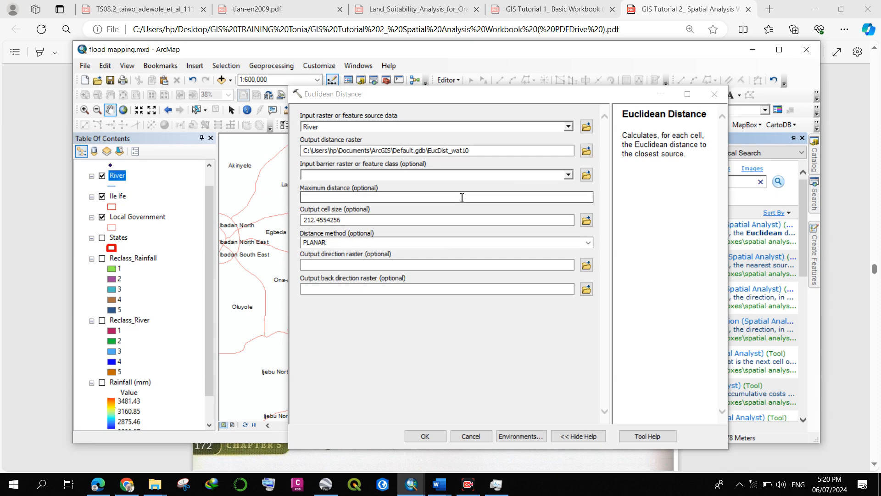
pyautogui.click(444, 201)
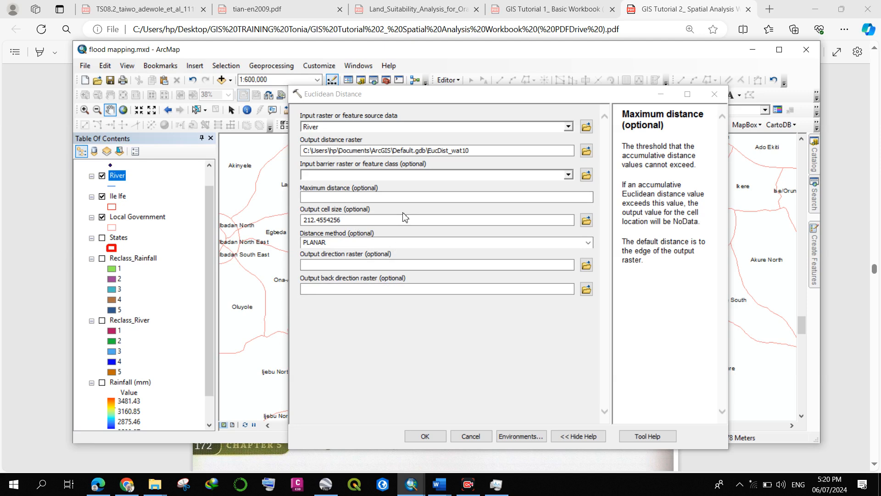
pyautogui.click(98, 484)
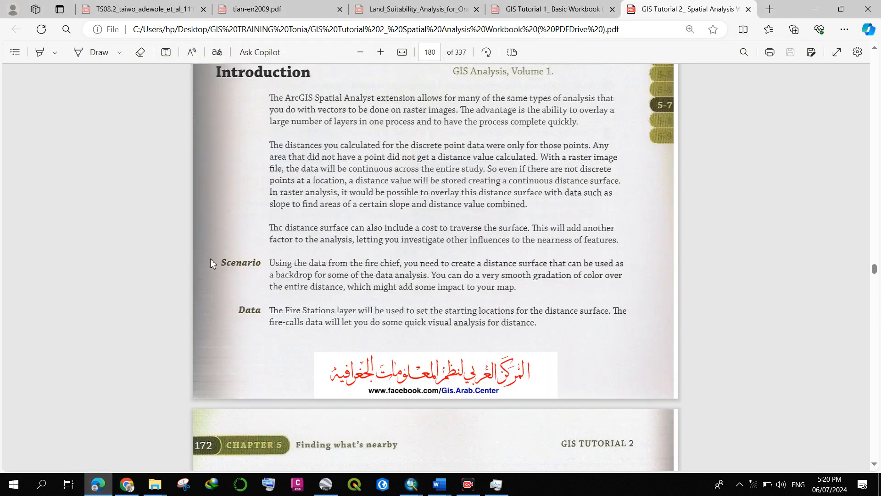
pyautogui.scroll(5, 227, 254)
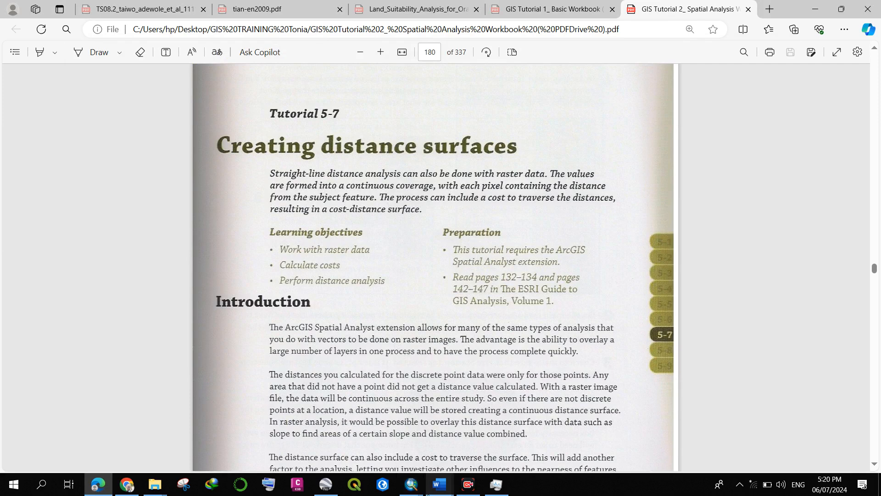
pyautogui.moveTo(412, 484)
pyautogui.click(416, 443)
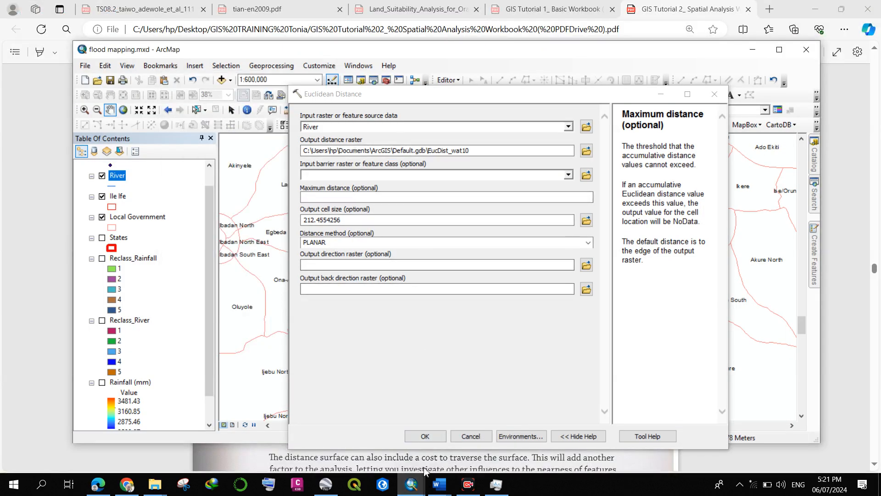
pyautogui.click(425, 436)
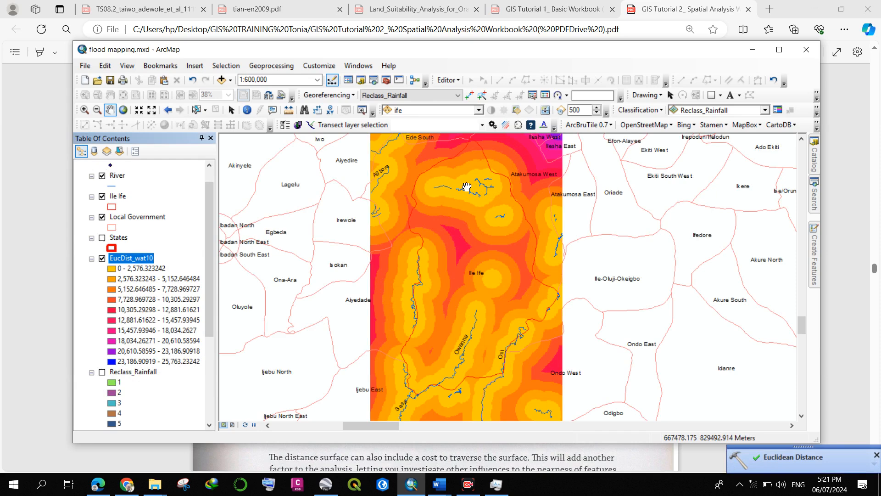
# Measure planar distances in meters from the short river line in northern Ile Ife across the distance raster's bands.
pyautogui.scroll(3, 455, 182)
pyautogui.scroll(3, 455, 182)
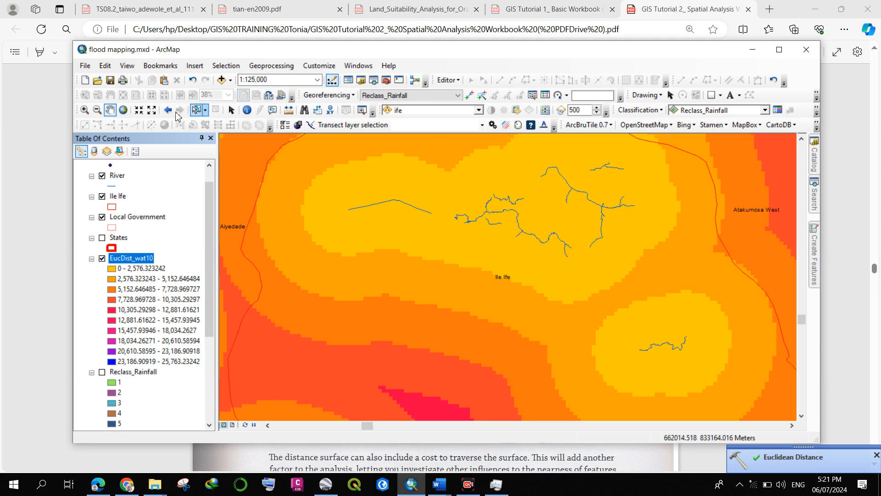
pyautogui.click(288, 110)
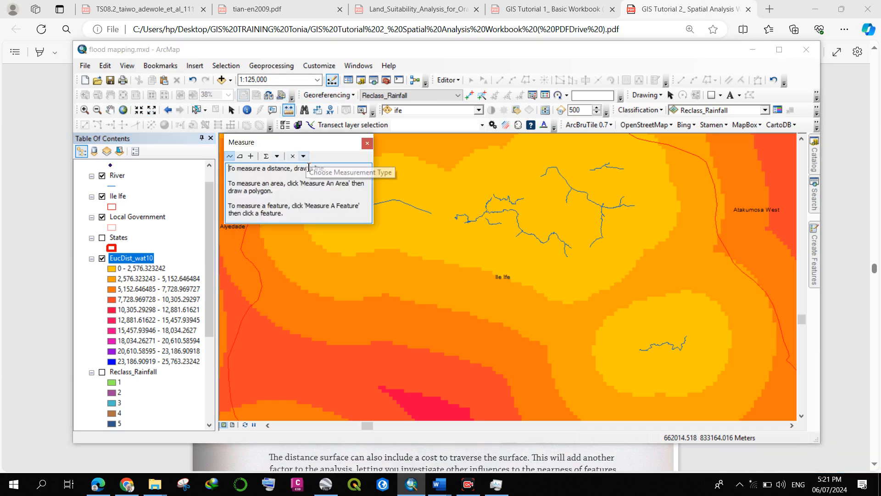
pyautogui.click(277, 156)
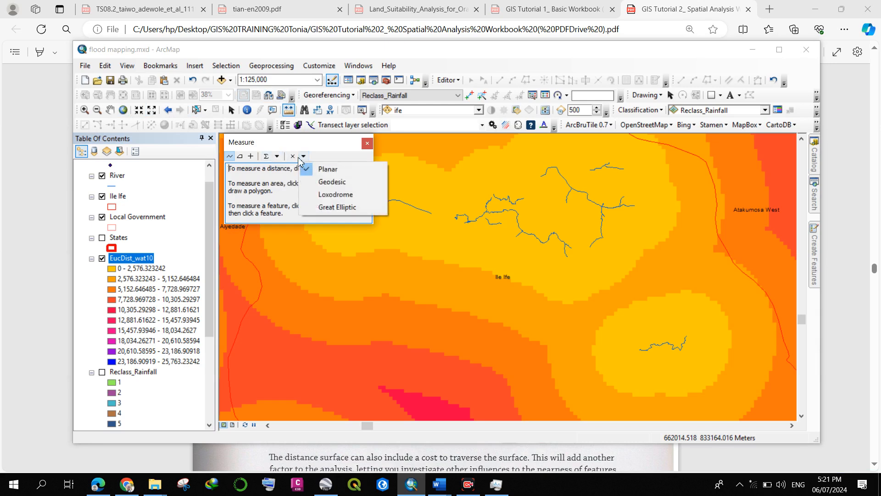
pyautogui.click(277, 156)
pyautogui.moveTo(307, 169)
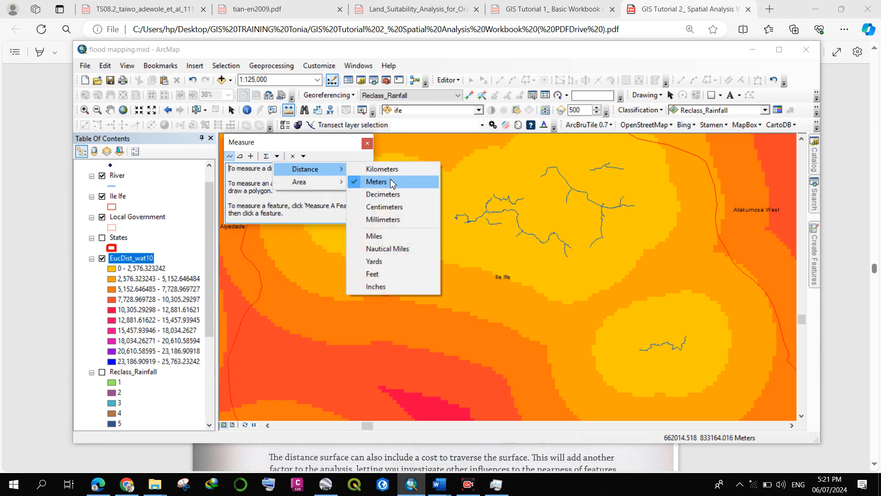
pyautogui.click(393, 182)
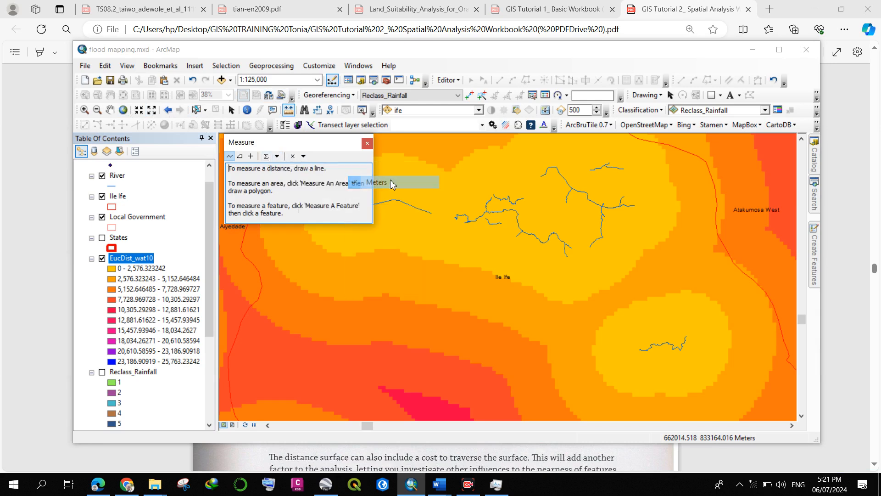
pyautogui.click(422, 210)
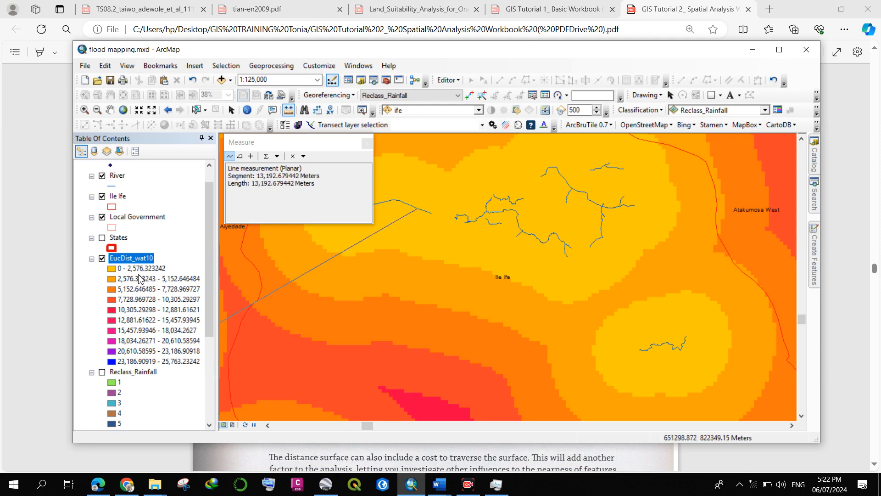
pyautogui.doubleClick(527, 186)
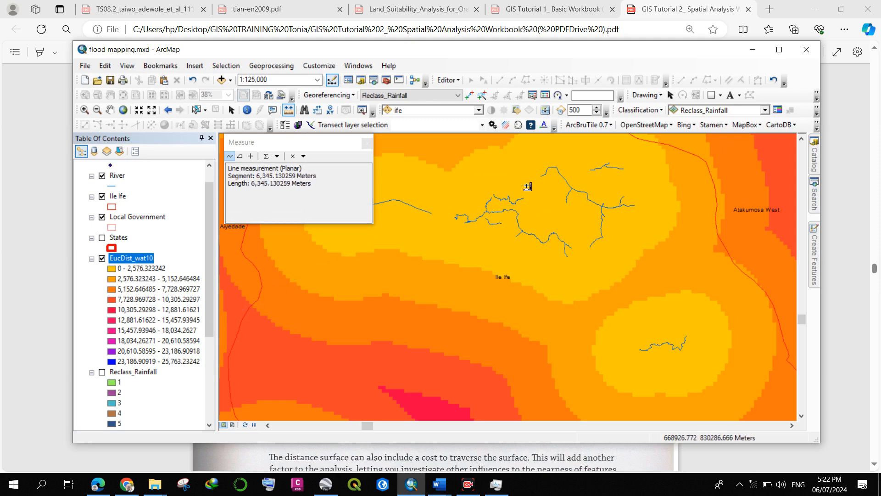
pyautogui.click(367, 143)
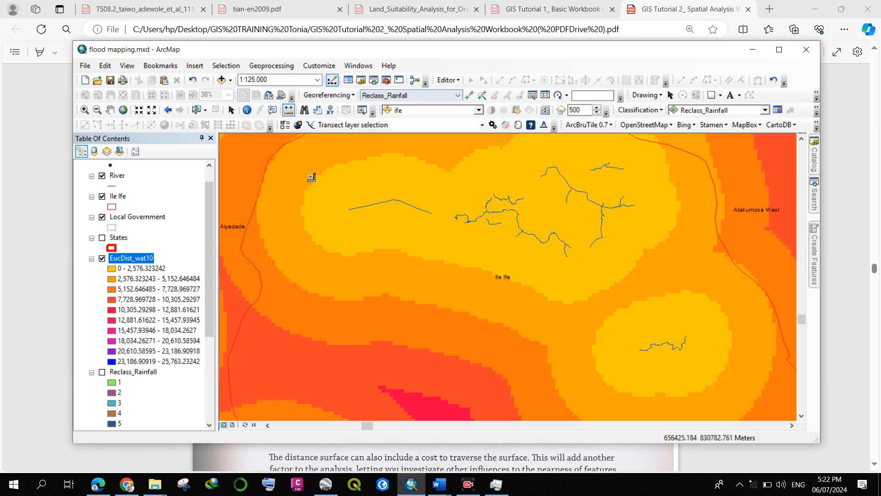
# Hide the EucDist_wat10 layer, check the Reclass_Rainfall layer briefly, and display only the Reclass_River raster.
pyautogui.click(102, 259)
pyautogui.scroll(-2, 102, 264)
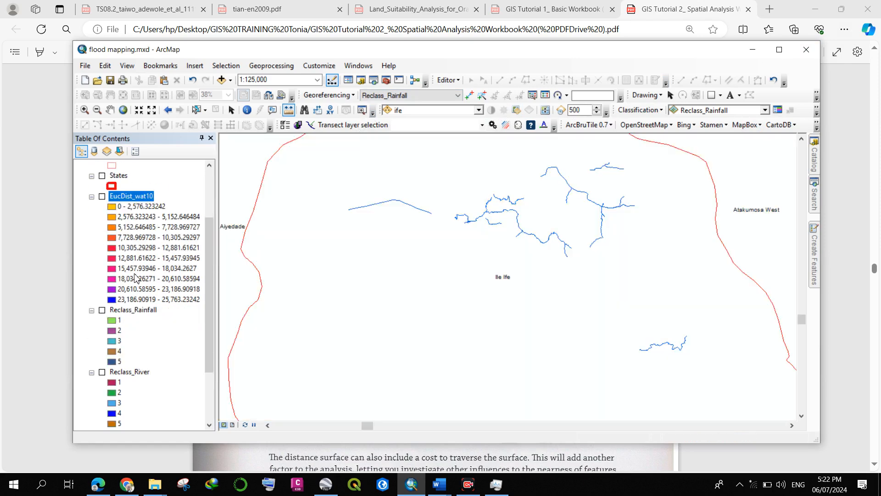
pyautogui.click(102, 311)
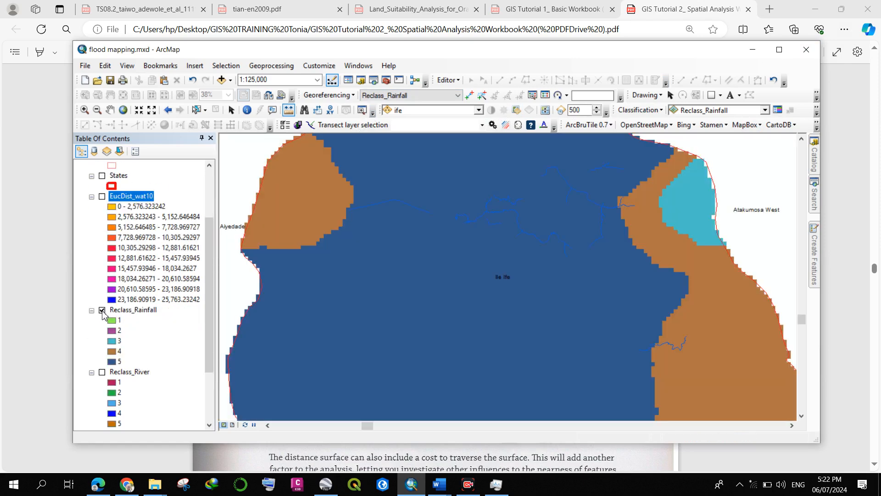
pyautogui.click(102, 311)
pyautogui.click(102, 373)
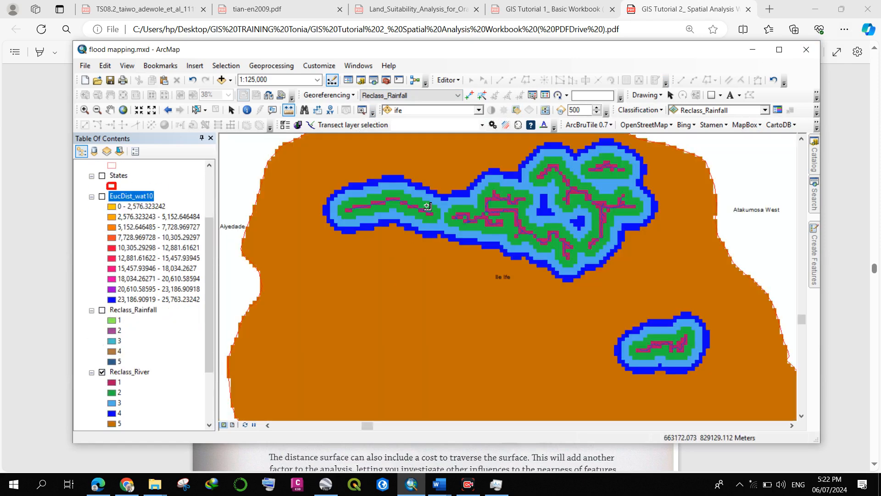
# Measure distances from the river line across the surrounding Reclass_River classes.
pyautogui.scroll(3, 400, 206)
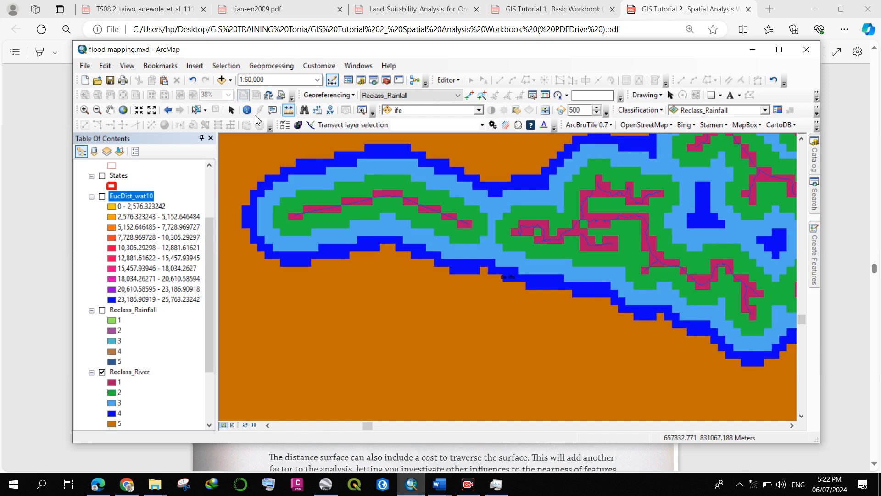
pyautogui.click(405, 199)
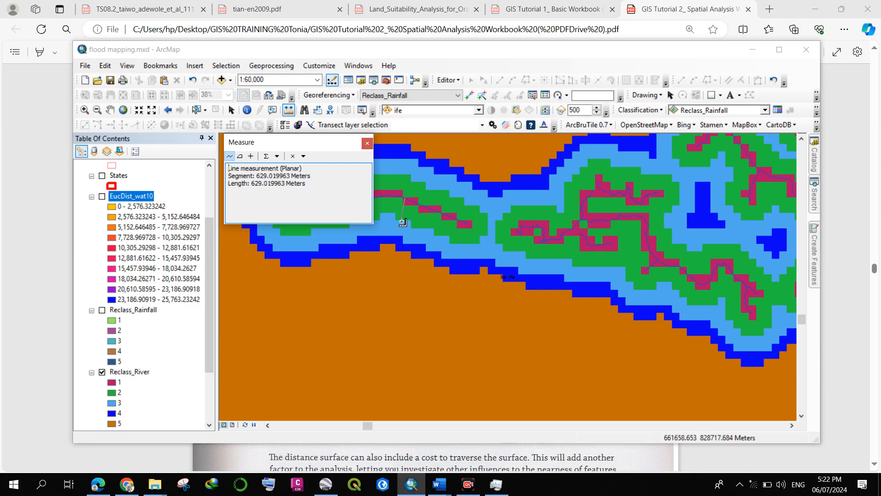
pyautogui.scroll(2, 403, 216)
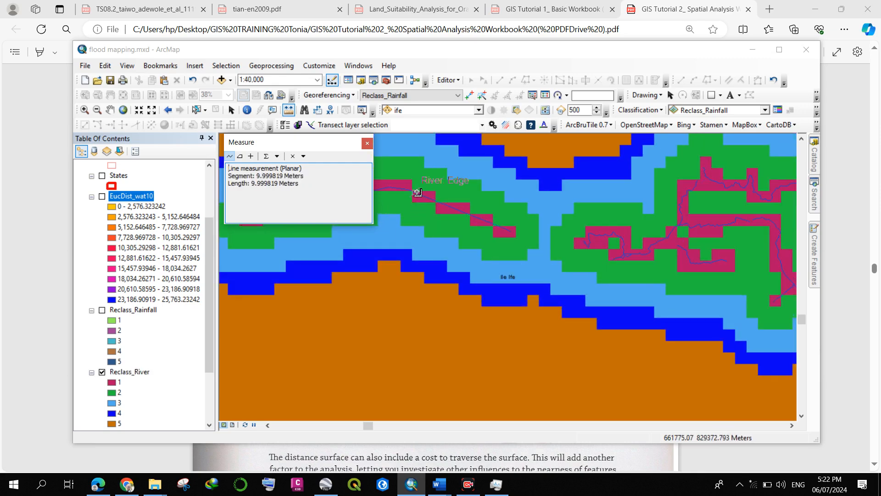
pyautogui.scroll(2, 418, 206)
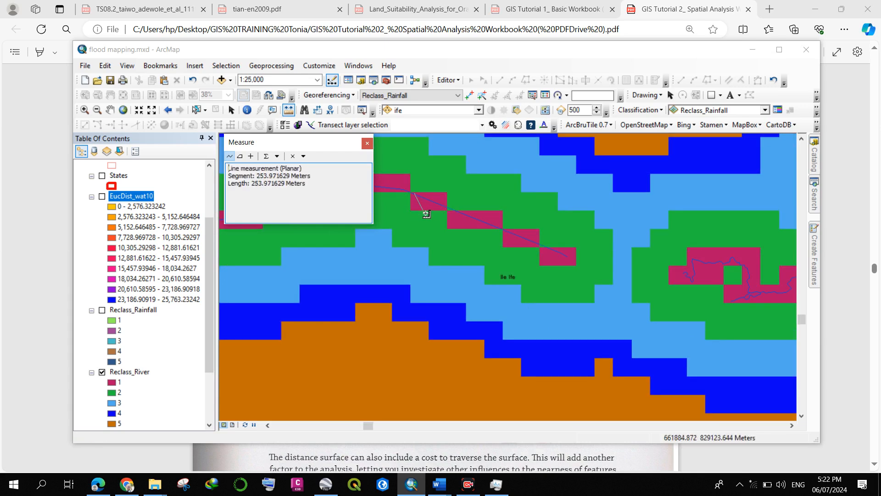
pyautogui.scroll(2, 414, 206)
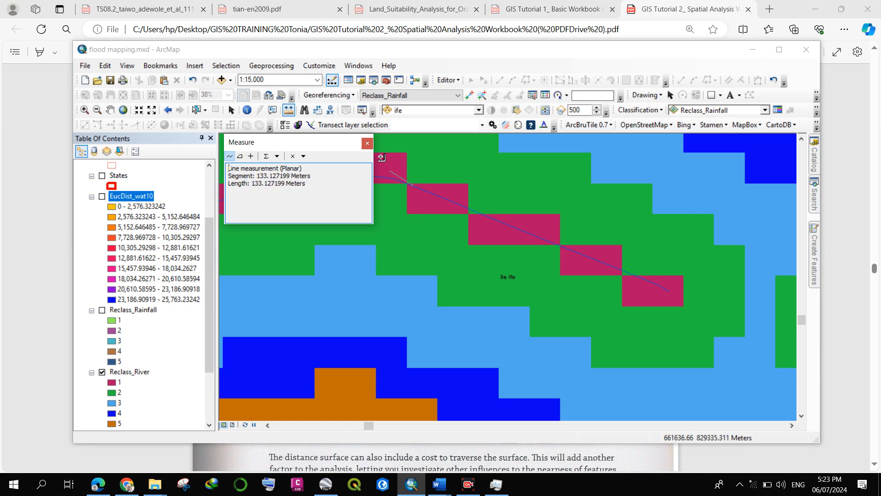
pyautogui.click(366, 144)
pyautogui.scroll(-3, 429, 184)
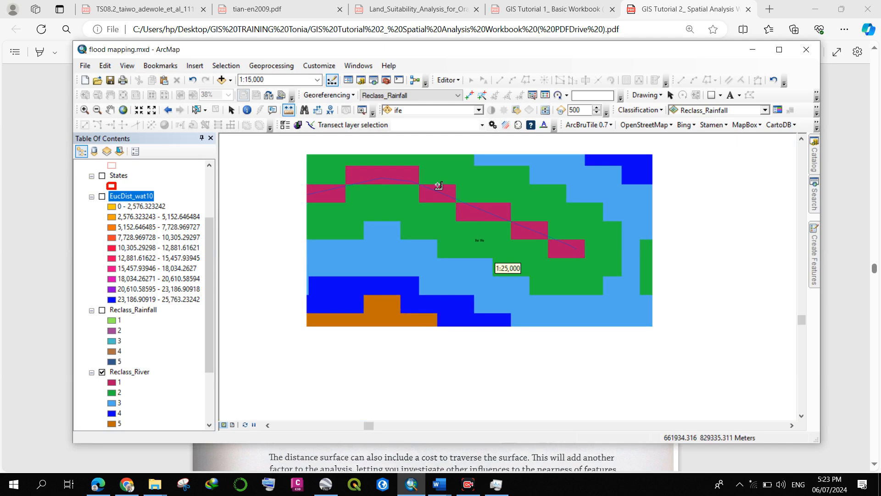
pyautogui.scroll(-2, 429, 184)
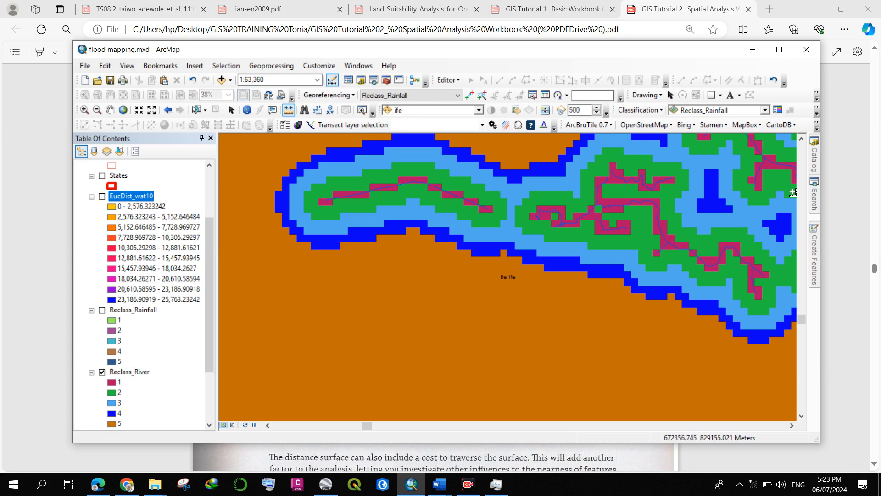
# Locate the Euclidean Distance tool in the Spatial Analyst toolbox from the euclidean search results.
pyautogui.click(810, 195)
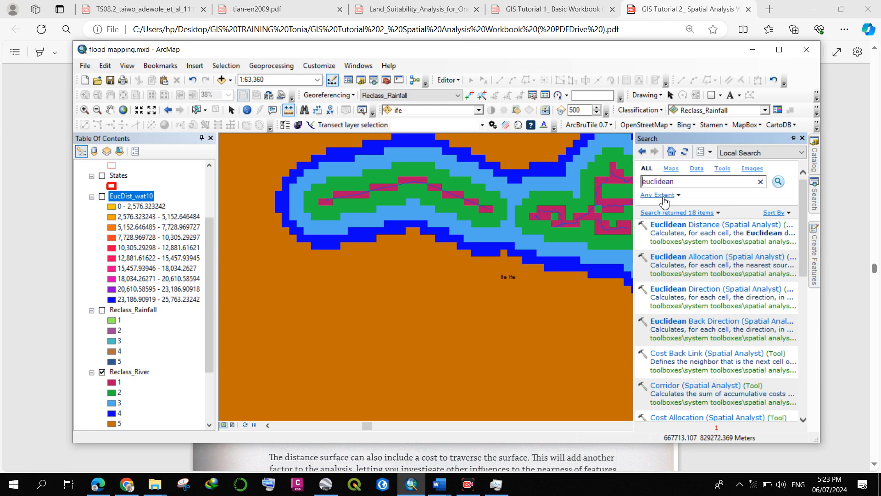
pyautogui.click(98, 485)
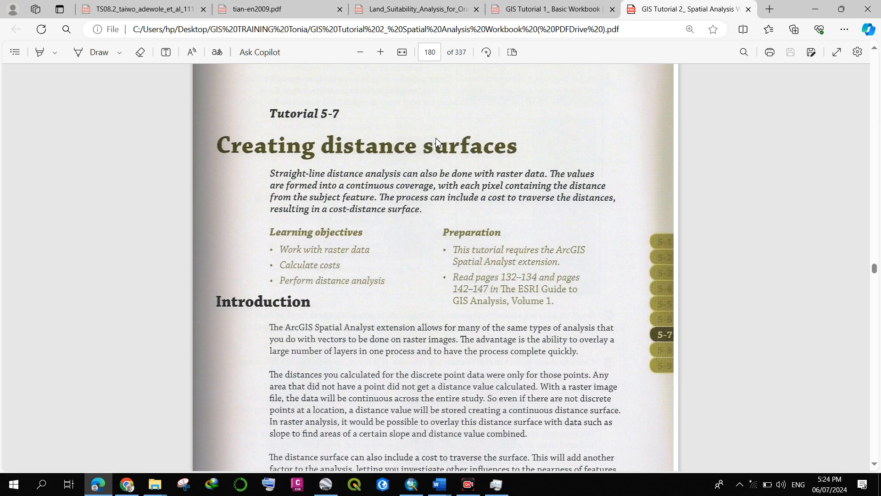
pyautogui.click(413, 485)
pyautogui.click(816, 199)
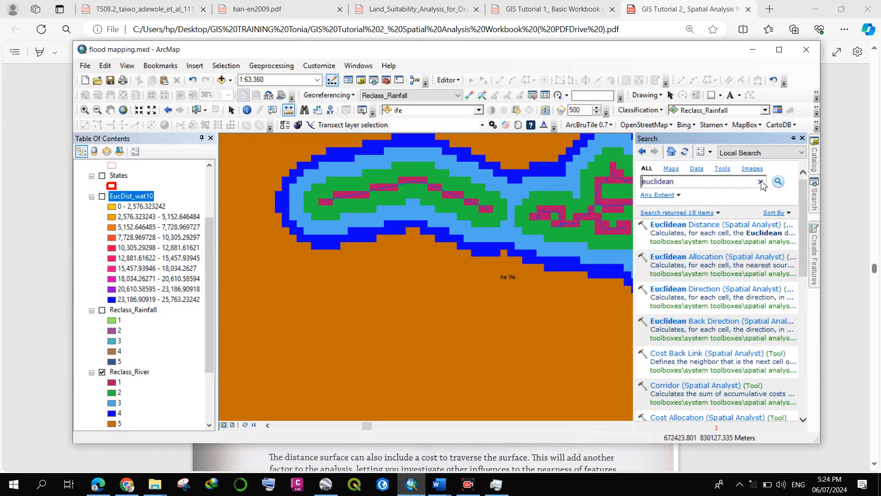
pyautogui.click(679, 244)
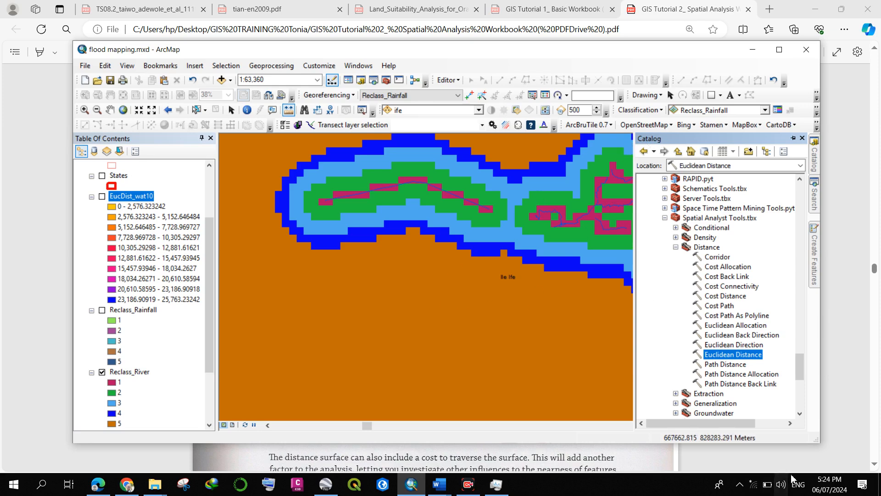
# Switch to the GIS Tutorial 2 workbook PDF and skim Tutorial 5-7 through to the other real-world examples.
pyautogui.click(97, 484)
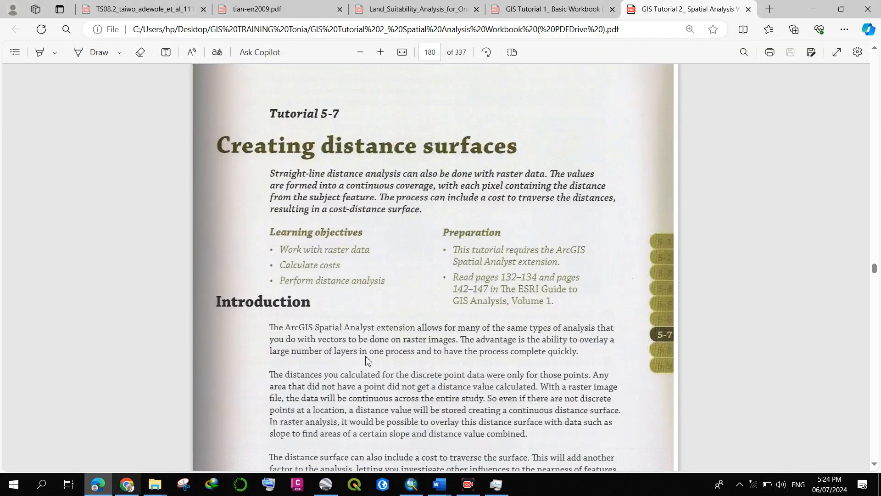
pyautogui.scroll(-20, 349, 175)
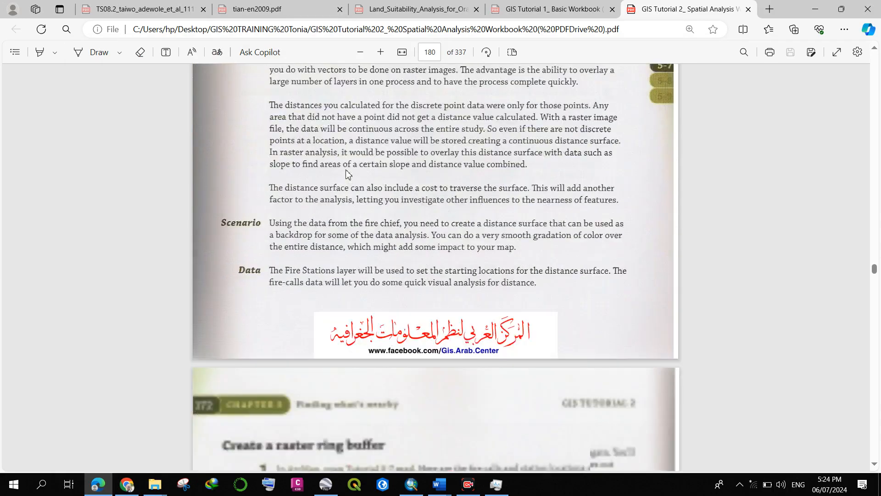
pyautogui.scroll(-15, 349, 174)
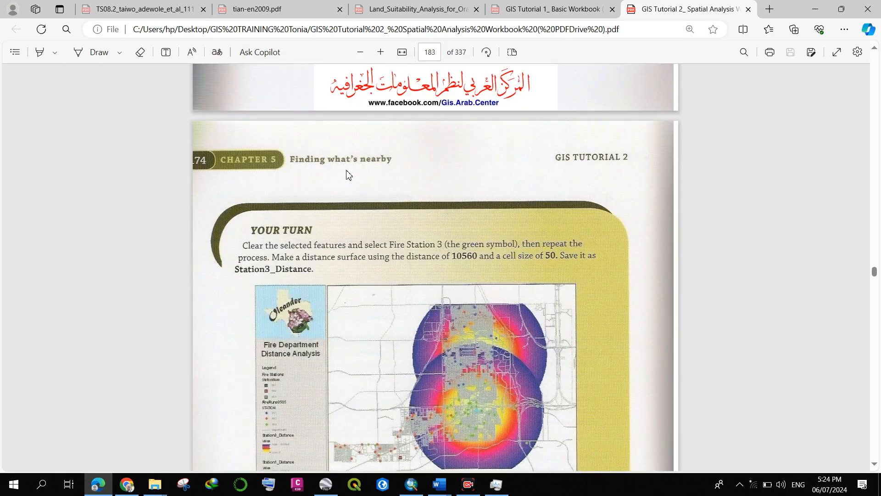
pyautogui.scroll(-20, 349, 174)
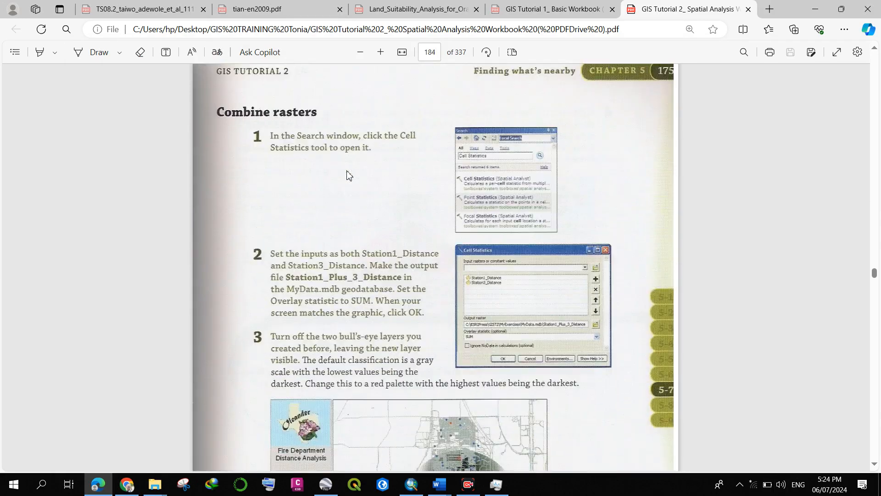
pyautogui.scroll(-20, 349, 174)
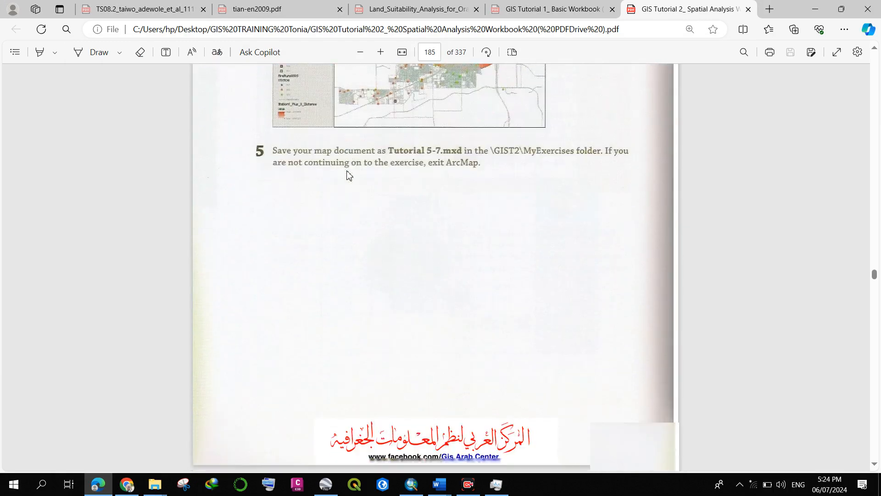
pyautogui.scroll(-20, 349, 175)
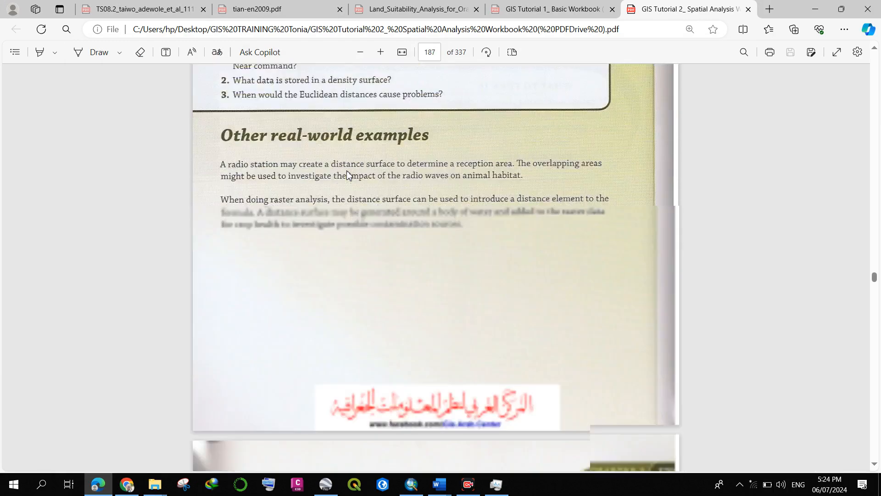